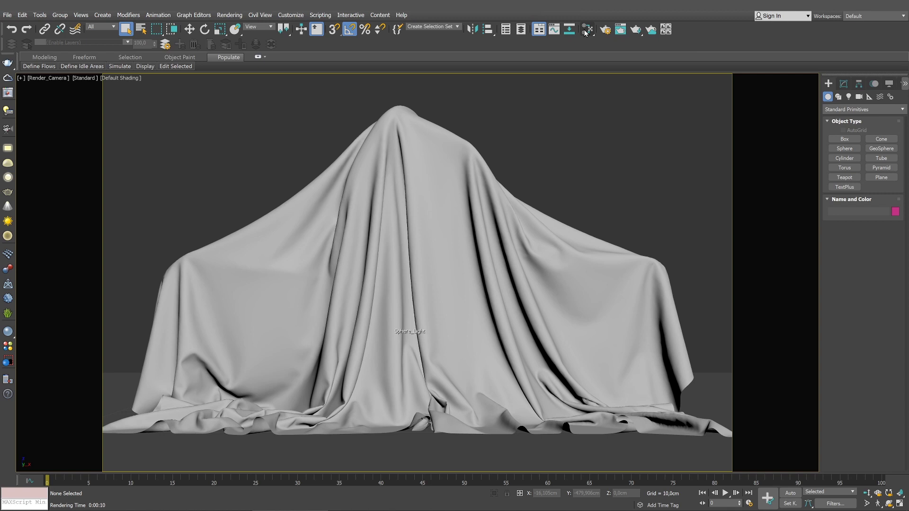
In the Slate Material Editor, create a VRayMtl and name it FrontSide.
click(586, 30)
right_click(586, 122)
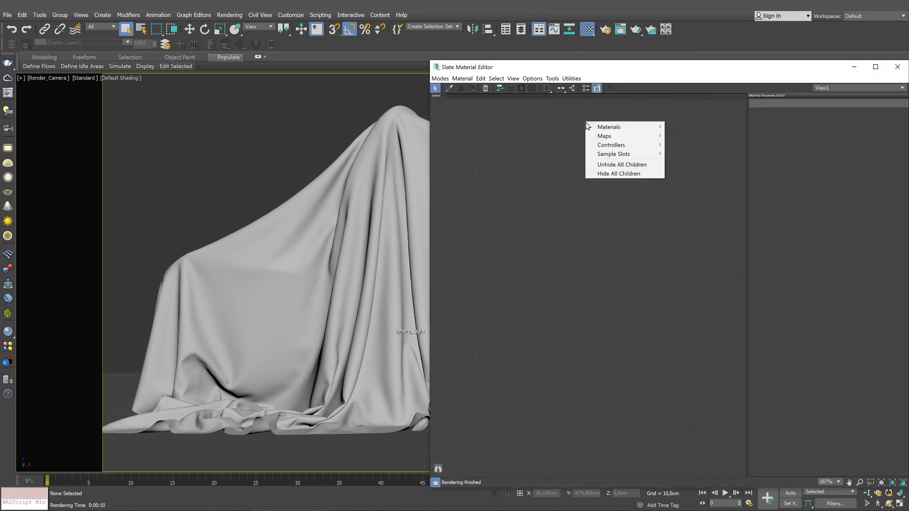
mouse_move(616, 127)
mouse_move(687, 145)
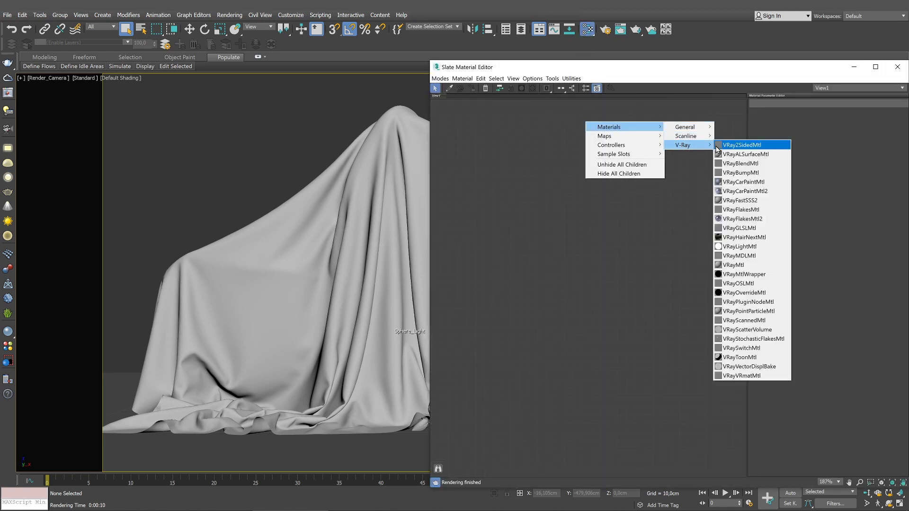
click(738, 264)
double_click(597, 128)
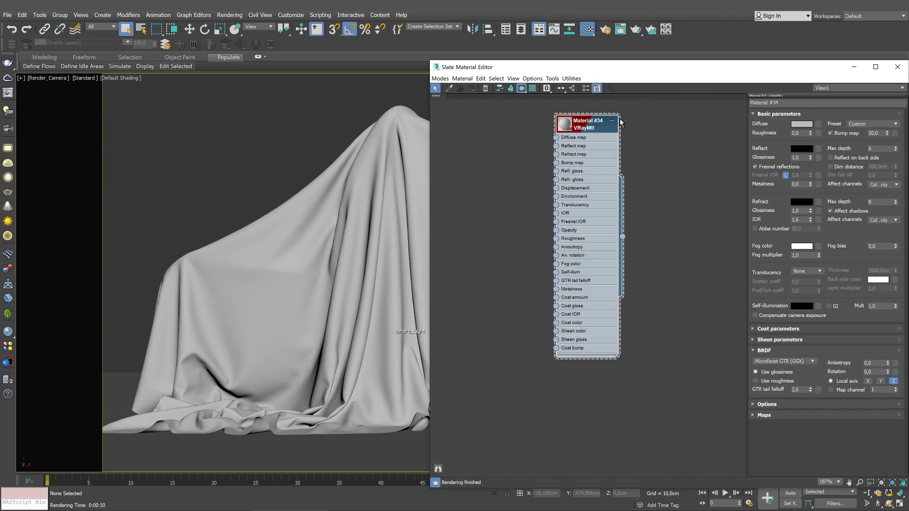
double_click(765, 103)
key(BackSpace)
text(FrontSide)
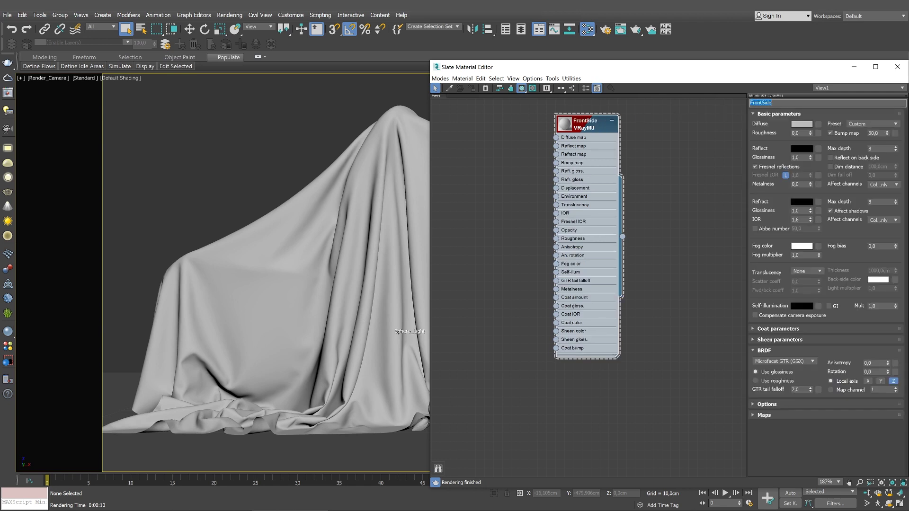
Assign the FrontSide material to the draped cloth.
click(414, 157)
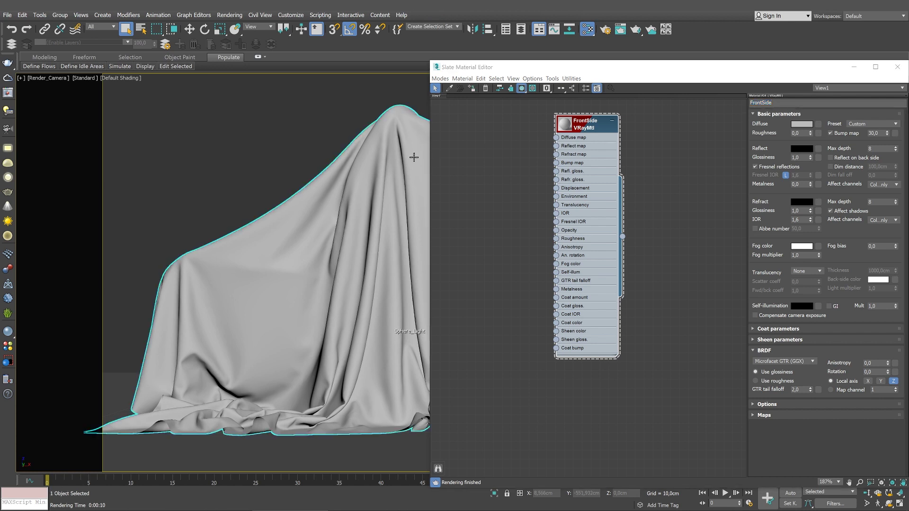
right_click(585, 127)
click(595, 135)
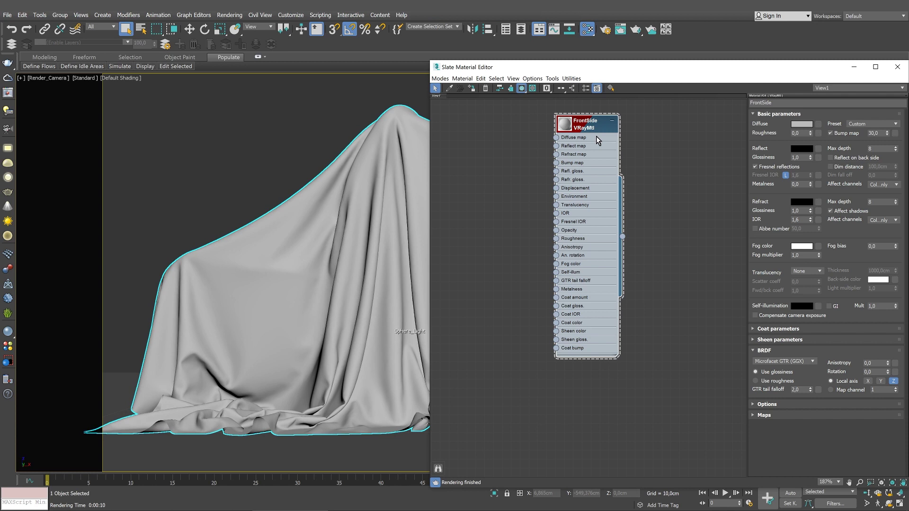
Start an interactive render of the cloth in the V-Ray frame buffer.
right_click(390, 203)
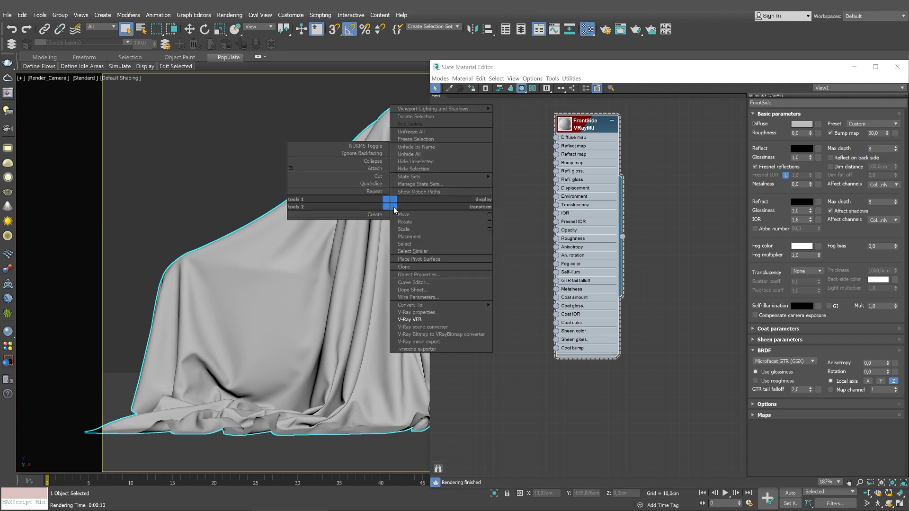
click(407, 320)
click(284, 92)
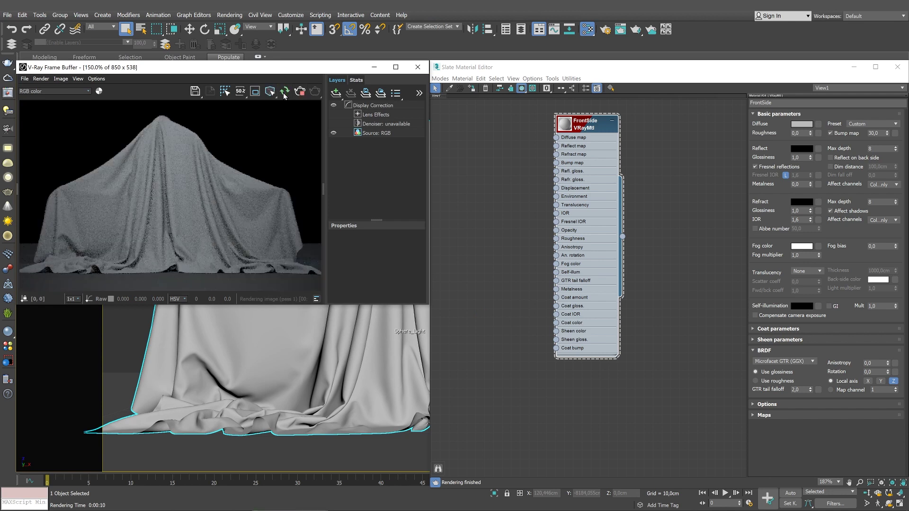
Add a Bitmap node loading Textile_Translucency_01 and name it Diffuse_FrontSide.
right_click(456, 133)
mouse_move(474, 144)
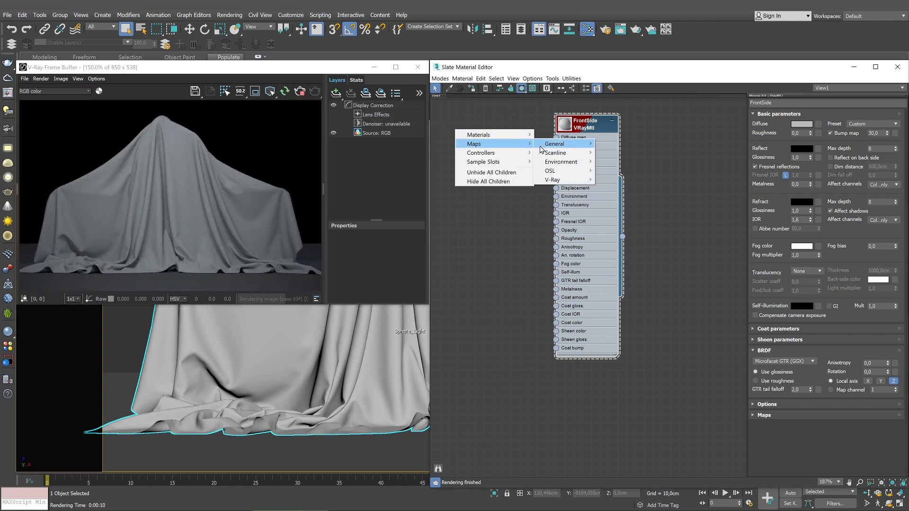
mouse_move(543, 147)
click(614, 138)
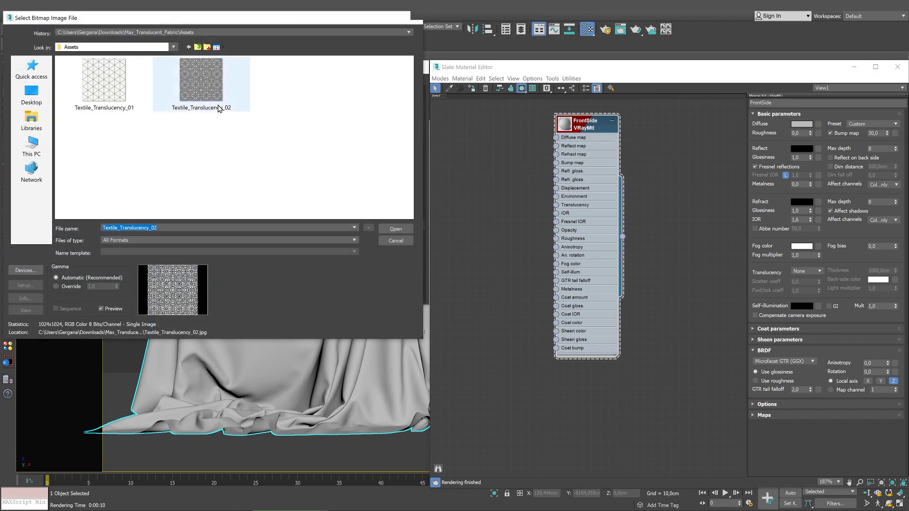
double_click(124, 90)
drag(450, 134, 467, 135)
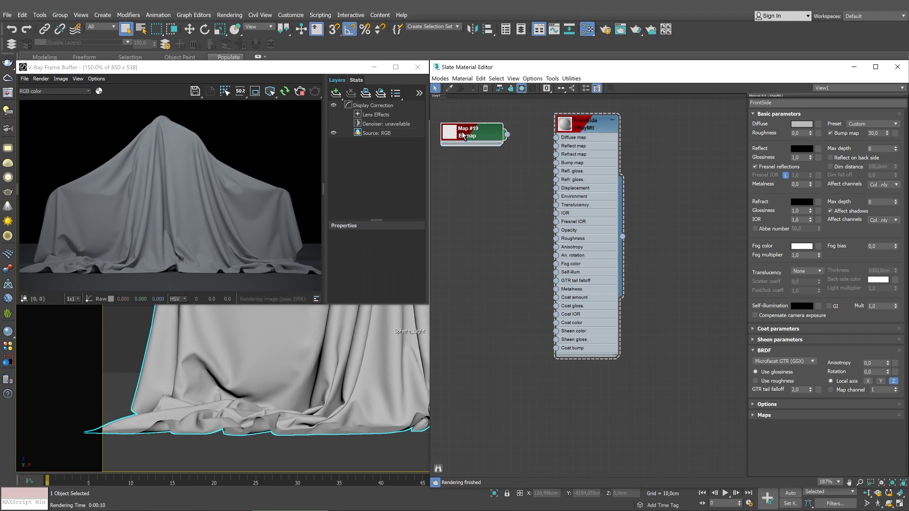
double_click(469, 135)
click(755, 103)
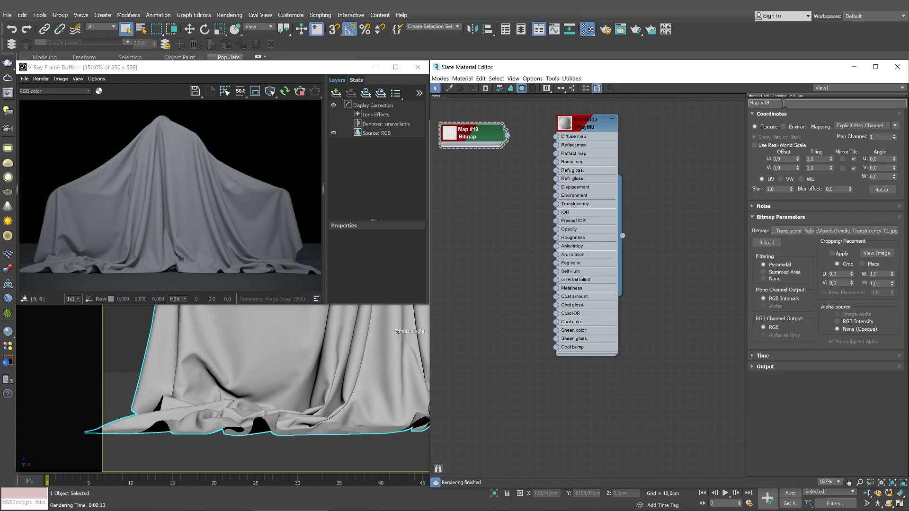
text(Diffuse_FrontSide)
Wire Diffuse_FrontSide into FrontSide's Diffuse map and set its U and V tiling to 8.
drag(507, 136, 557, 138)
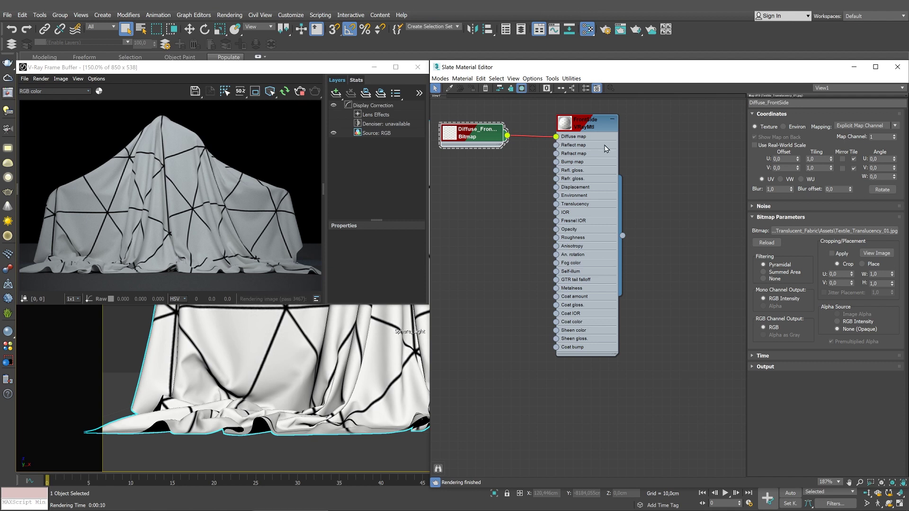
click(818, 161)
text(8)
key(Tab)
text(8)
key(Return)
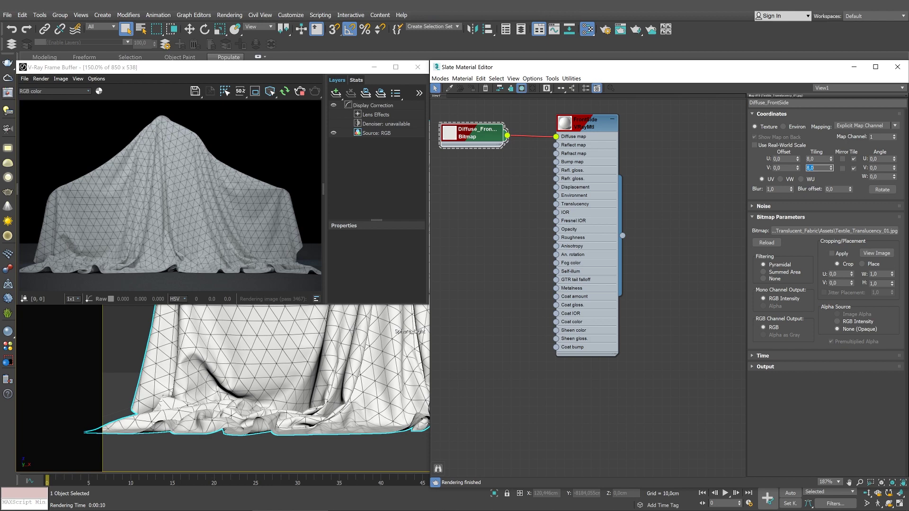
double_click(601, 128)
Hide FrontSide's unused slots and give it a grey (59) reflection with glossiness 0,7.
key(h)
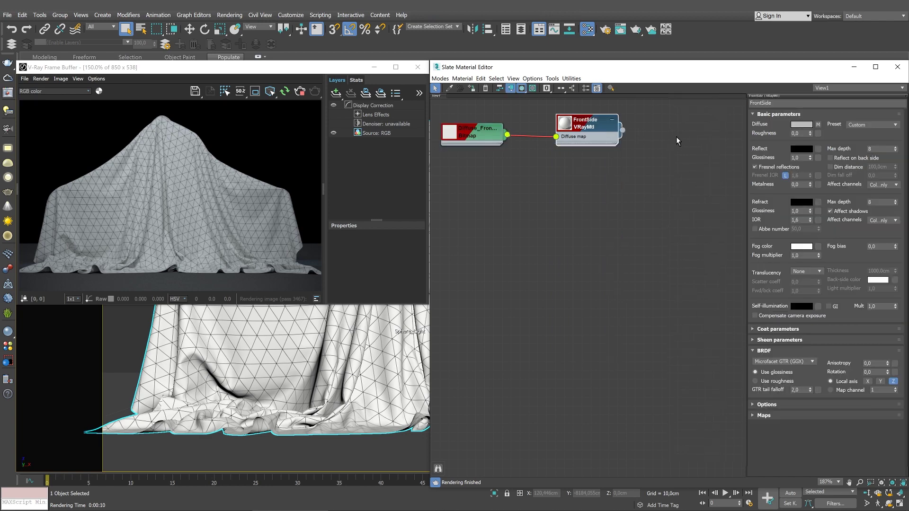
click(801, 149)
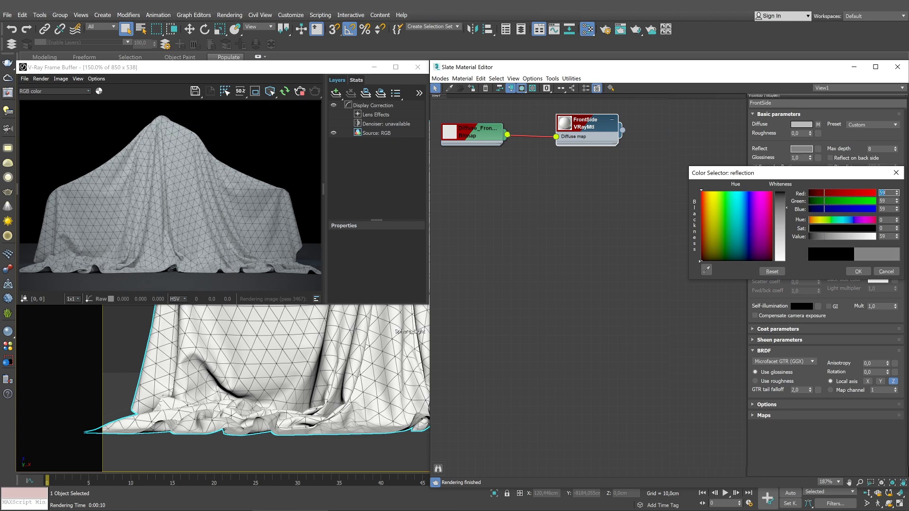
click(856, 270)
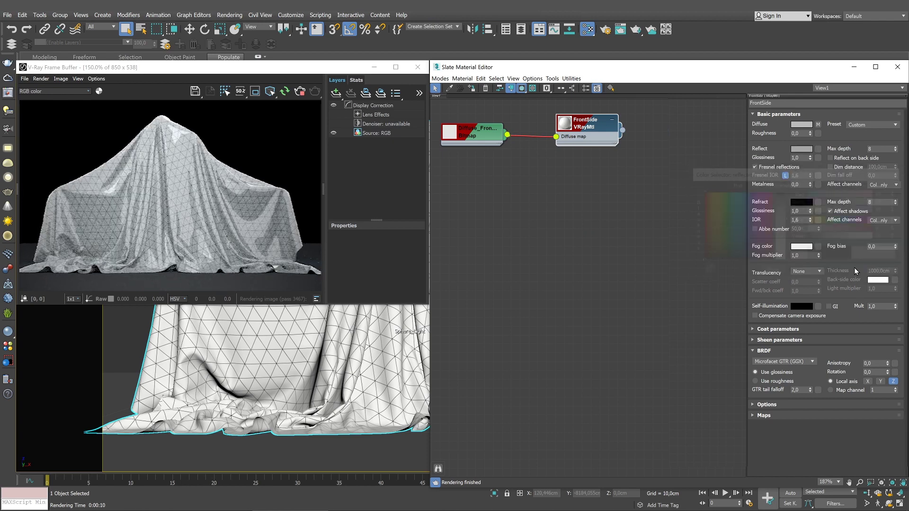
click(800, 158)
text(0,7)
key(Return)
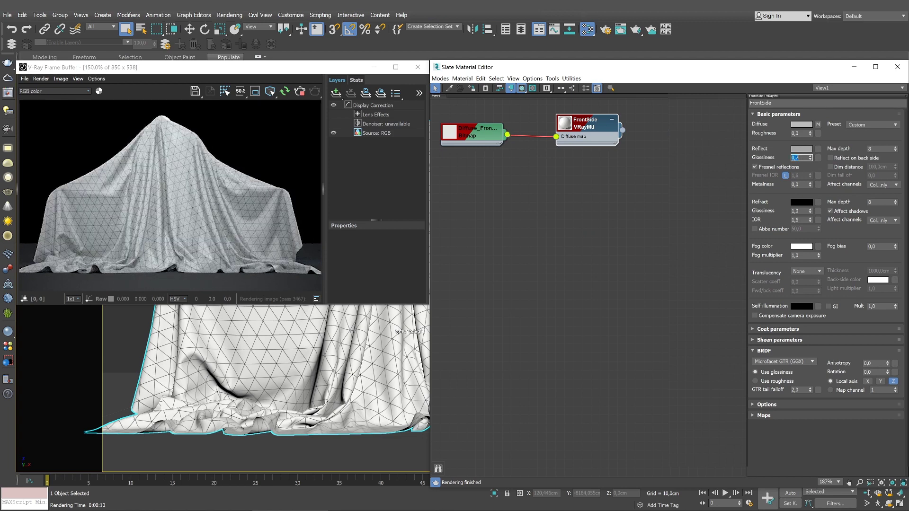
Unlock FrontSide's Fresnel IOR and set it to 1,3.
click(786, 175)
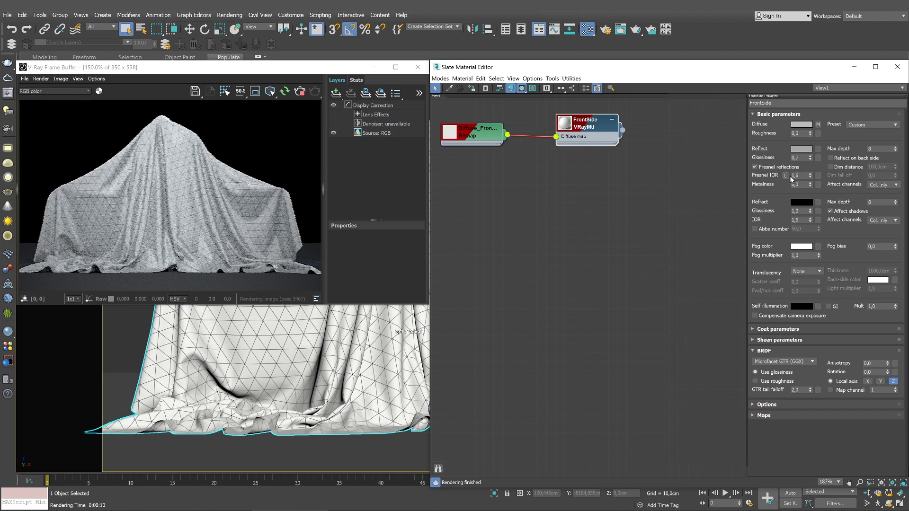
double_click(798, 176)
text(1)
key(Return)
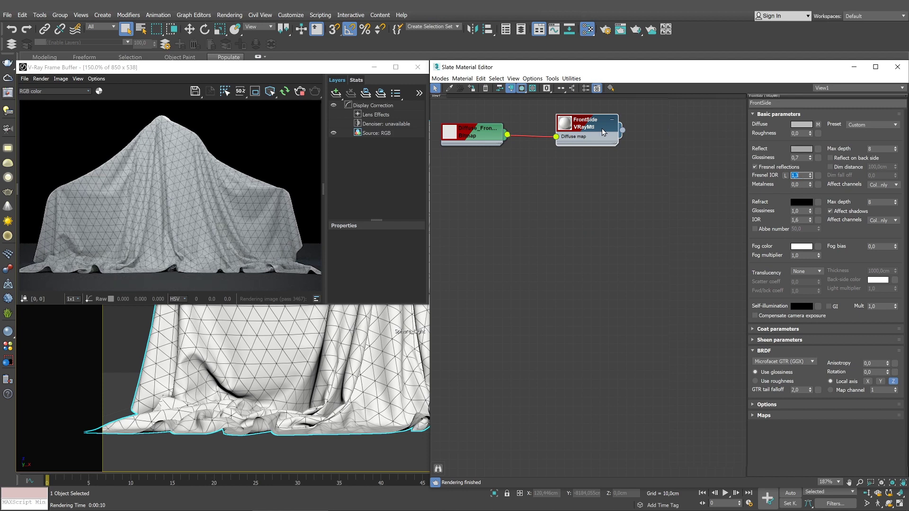
Create a VRayMtl named BackSide and assign it to the cloth.
right_click(587, 195)
mouse_move(628, 202)
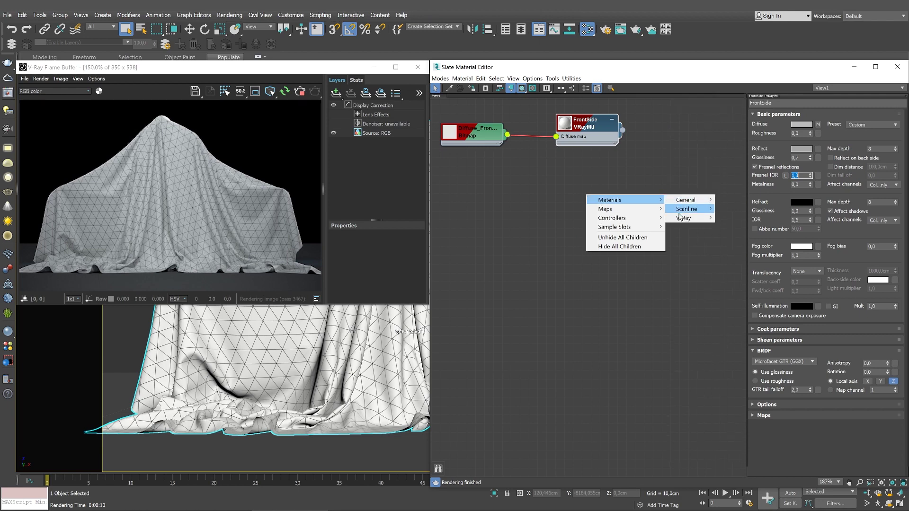
mouse_move(686, 218)
click(753, 338)
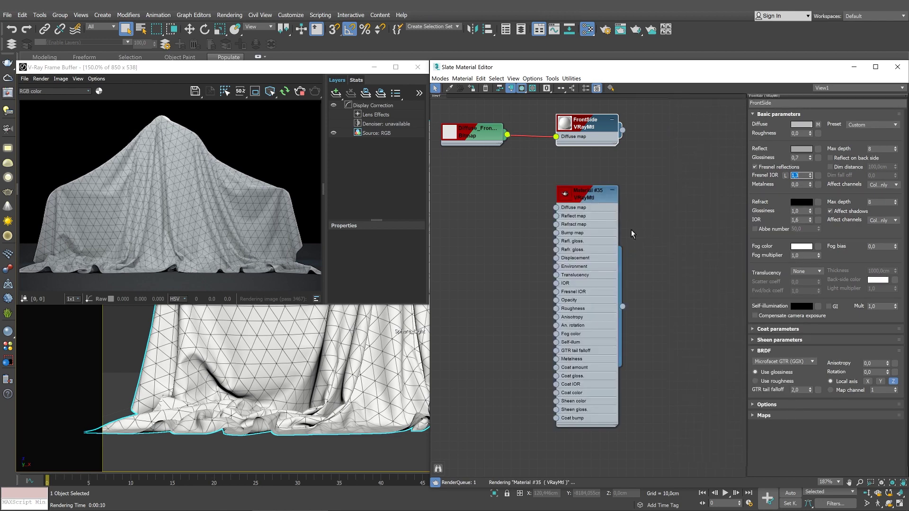
click(584, 197)
click(785, 104)
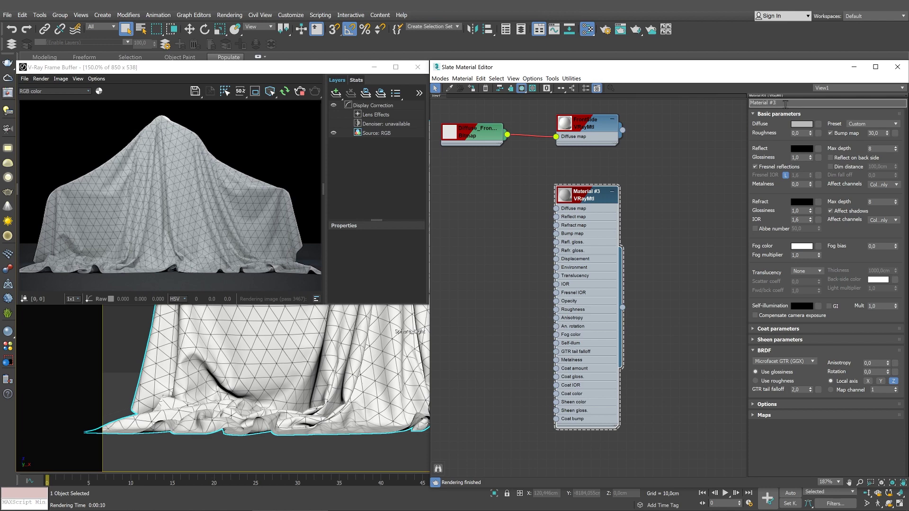
key(BackSpace)
key(BackSpace)
key(BackSpace)
key(BackSpace)
key(BackSpace)
key(BackSpace)
key(BackSpace)
key(BackSpace)
key(BackSpace)
key(BackSpace)
key(BackSpace)
text(BackSide)
right_click(594, 197)
click(600, 210)
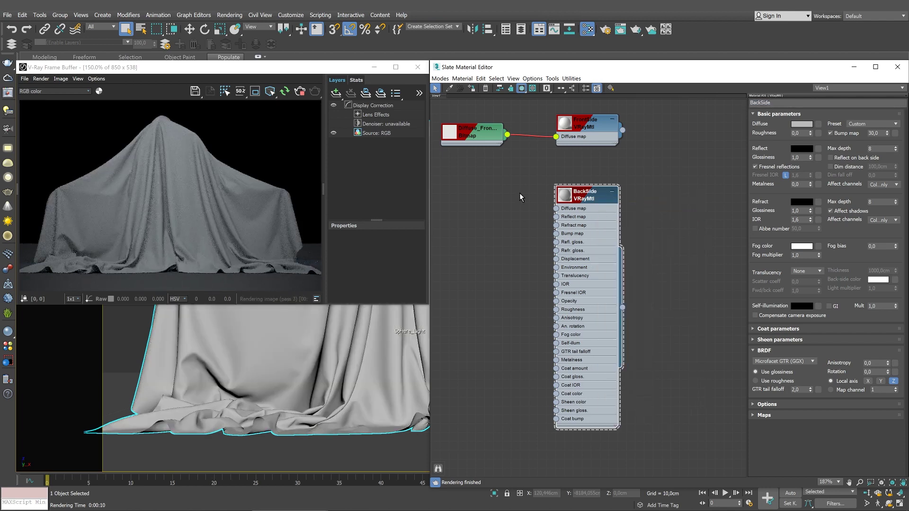
Add a new Bitmap map node to the Slate editor.
right_click(465, 189)
mouse_move(483, 202)
mouse_move(564, 201)
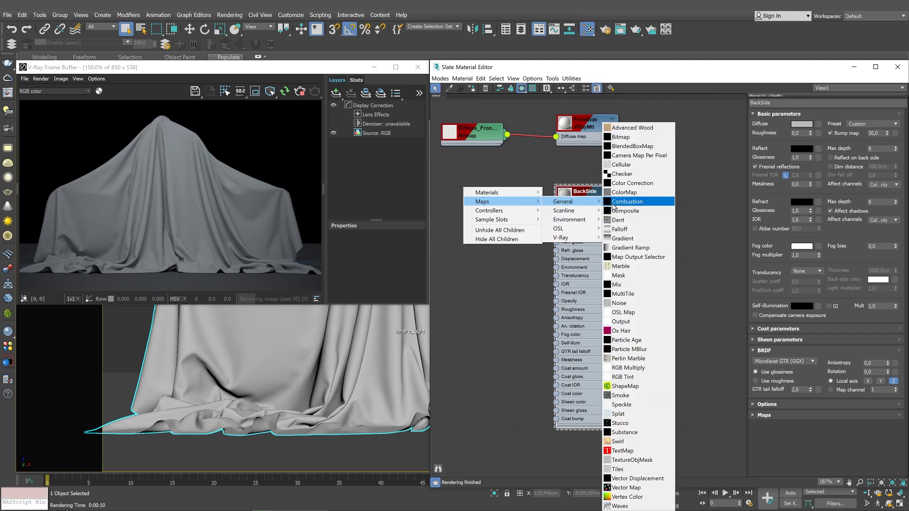
click(621, 137)
Load Textile_Translucency_02 into the bitmap and name it Diffuse_BackSide.
double_click(219, 79)
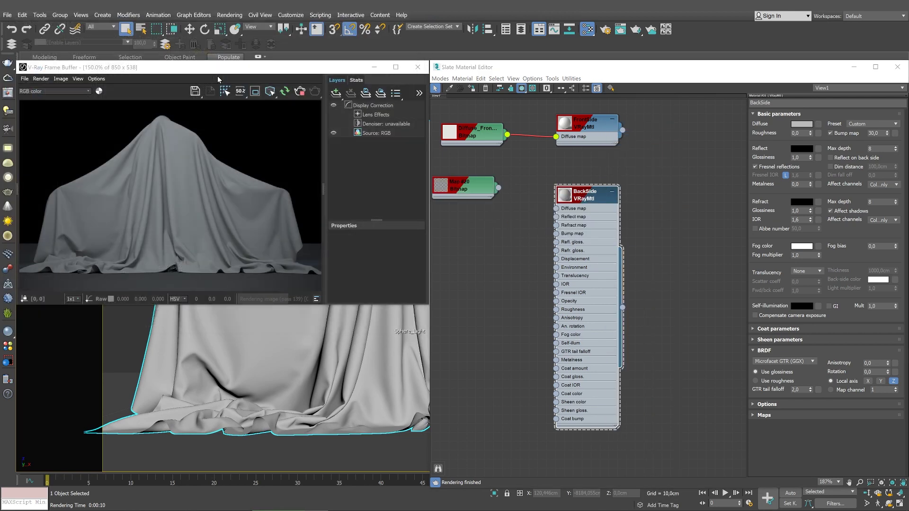
click(458, 186)
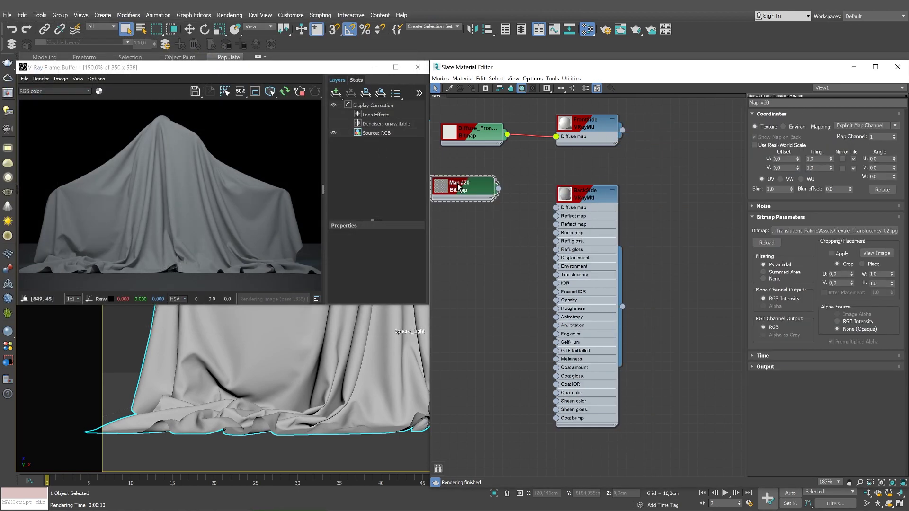
click(774, 103)
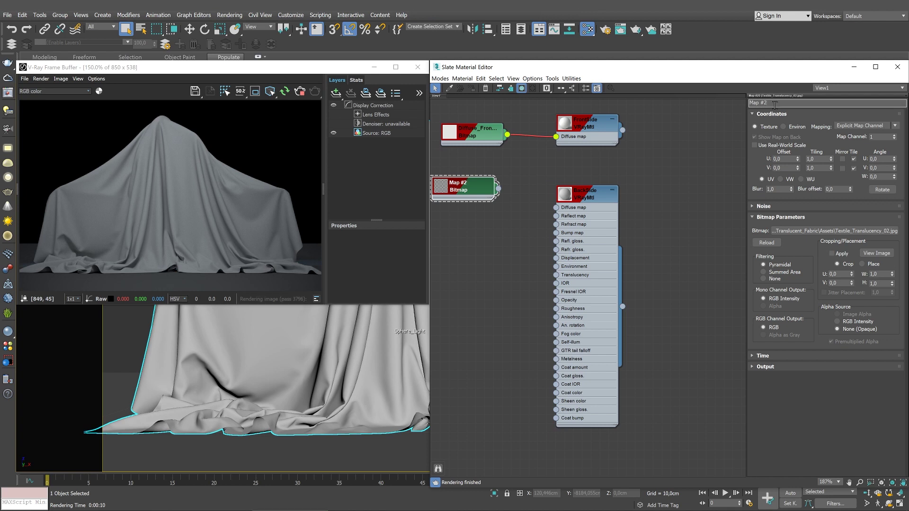
key(BackSpace)
key(BackSpace)
key(BackSpace)
key(BackSpace)
key(BackSpace)
key(BackSpace)
text(Diffuse_BackSide)
Wire Diffuse_BackSide into BackSide's Diffuse map with U and V tiling of 8.
drag(498, 189, 557, 209)
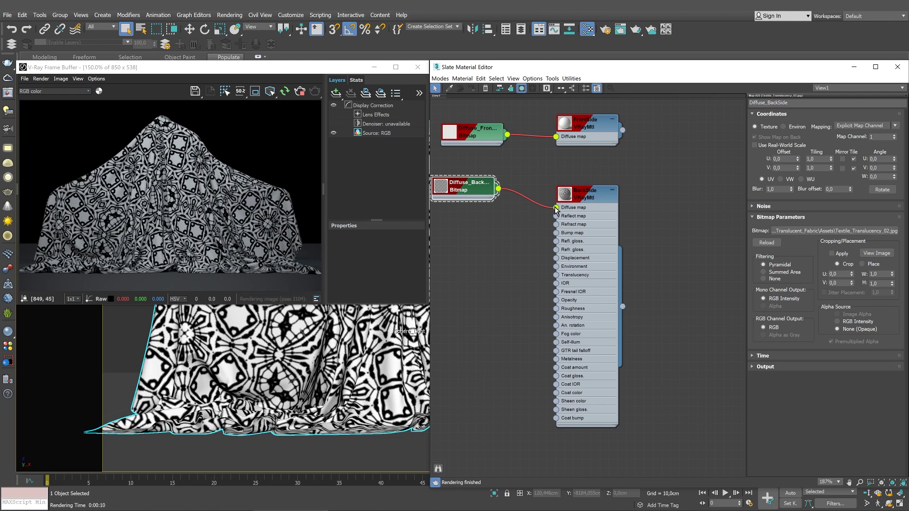
click(818, 159)
text(8)
key(Tab)
text(8)
key(Return)
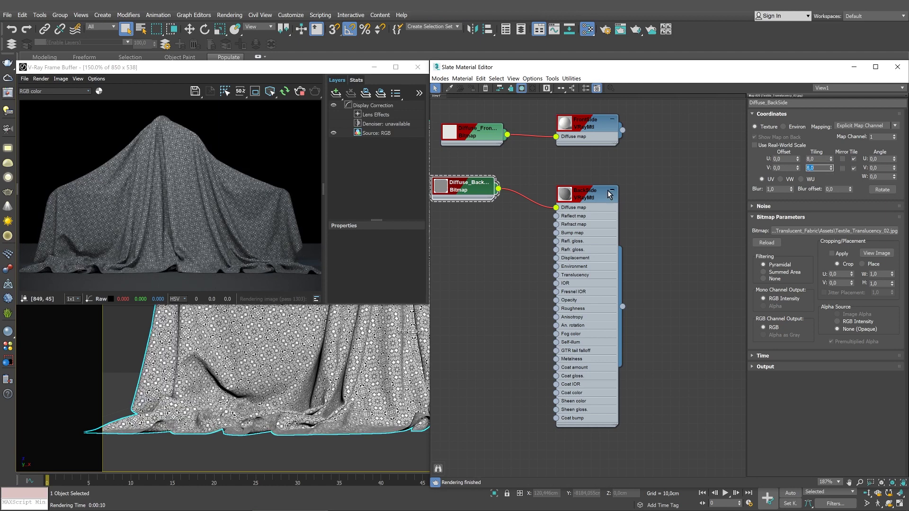
click(592, 197)
Hide BackSide's unused slots, add a VRay2SidedMtl named Fabric, and assign it to the cloth.
key(h)
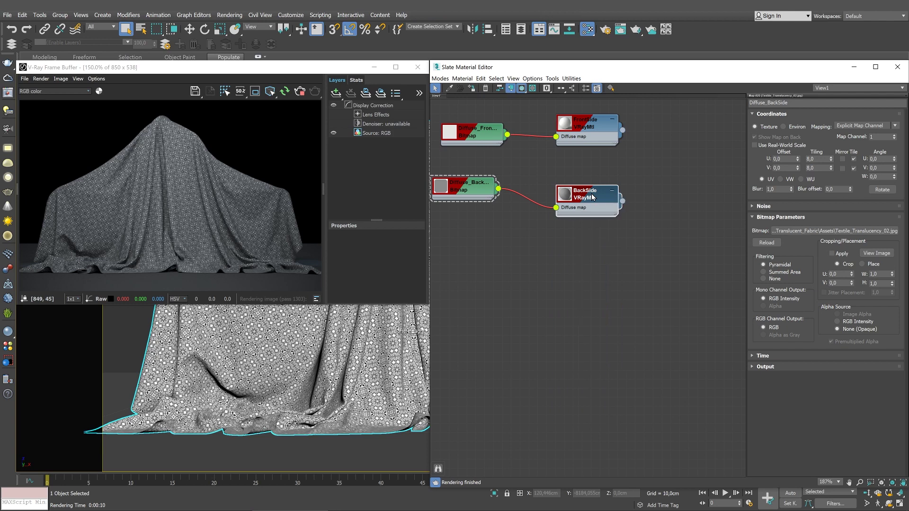
right_click(689, 156)
mouse_move(724, 161)
mouse_move(785, 179)
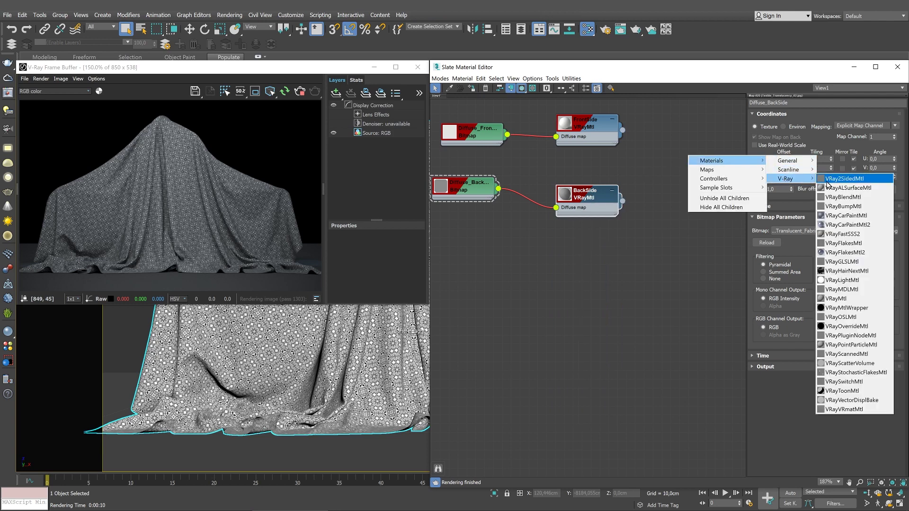
click(833, 181)
double_click(686, 160)
click(785, 103)
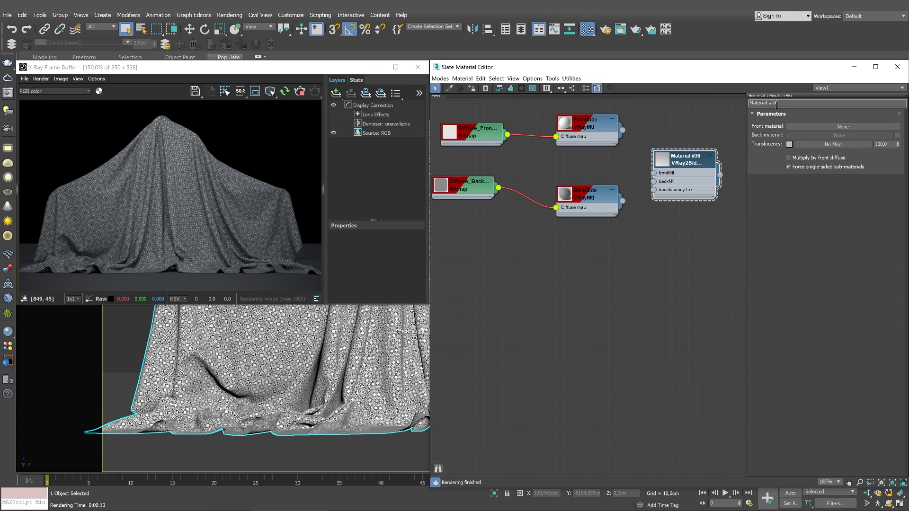
text(Fabric)
key(Return)
right_click(681, 156)
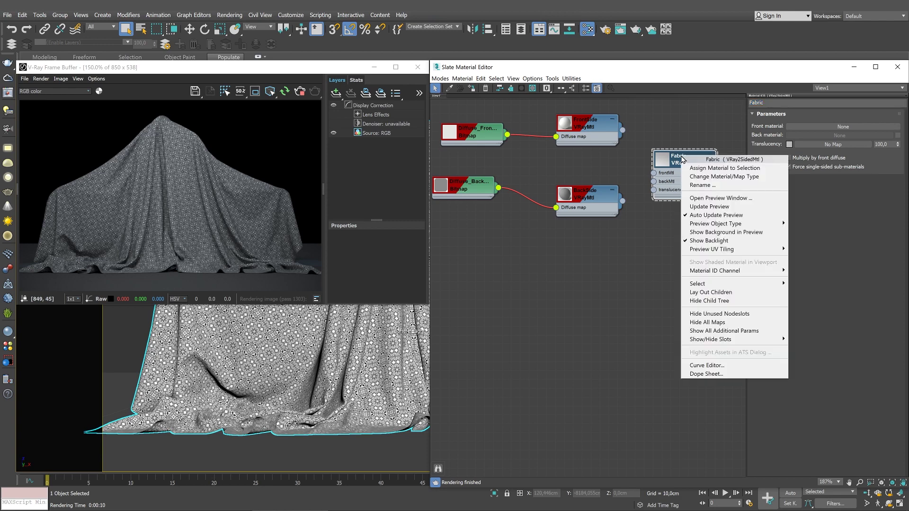
click(691, 170)
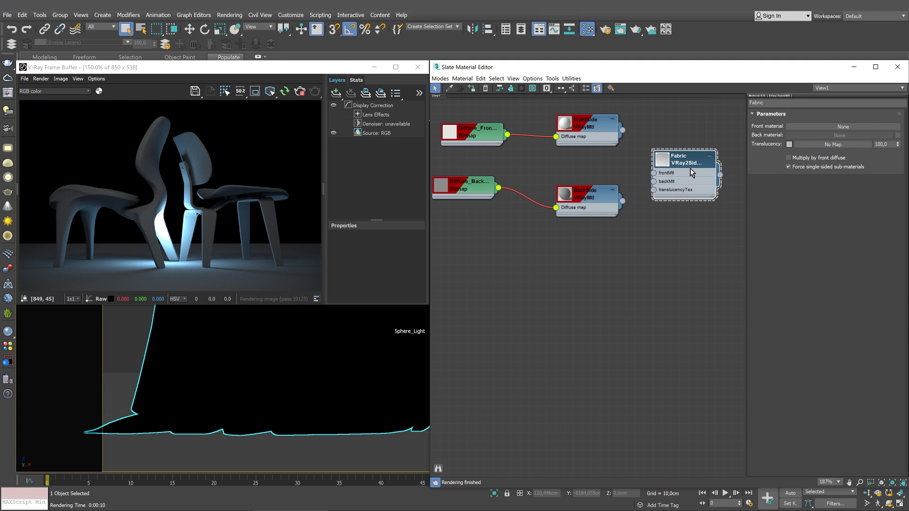
Connect FrontSide to Fabric's front material, enable the back material, and connect BackSide to it.
drag(645, 172, 653, 173)
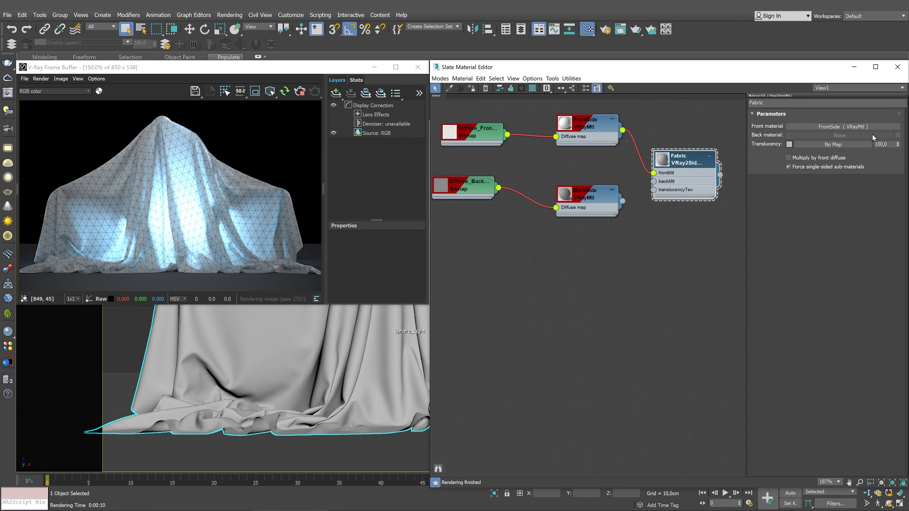
click(897, 136)
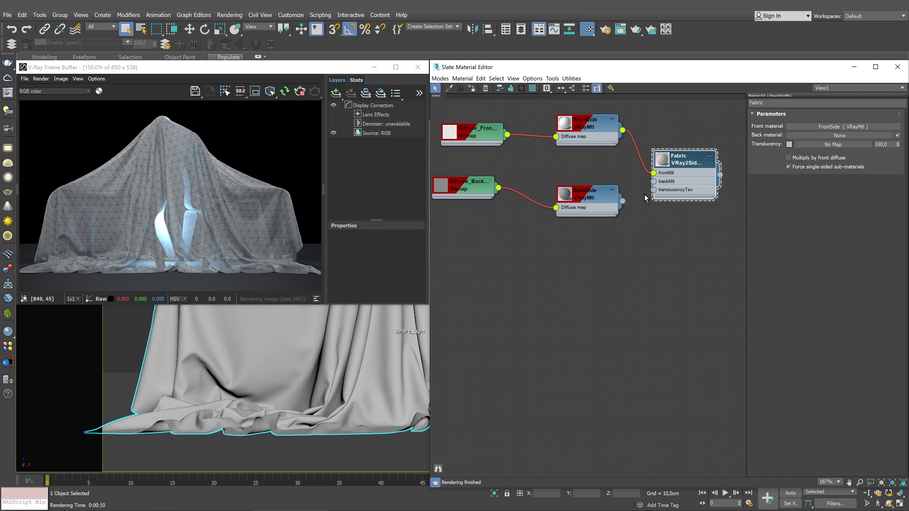
drag(623, 201, 654, 182)
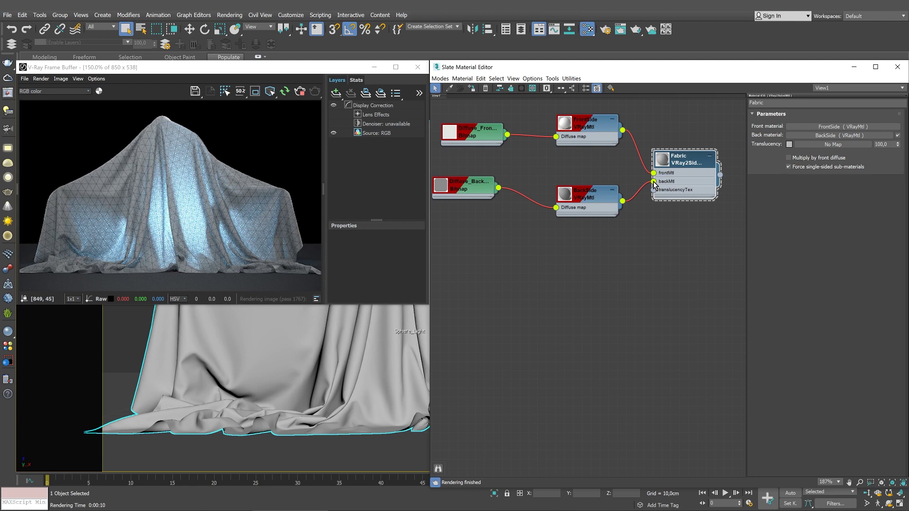
Set Fabric's translucency colour to mid-grey 129 in the Color Selector.
click(789, 145)
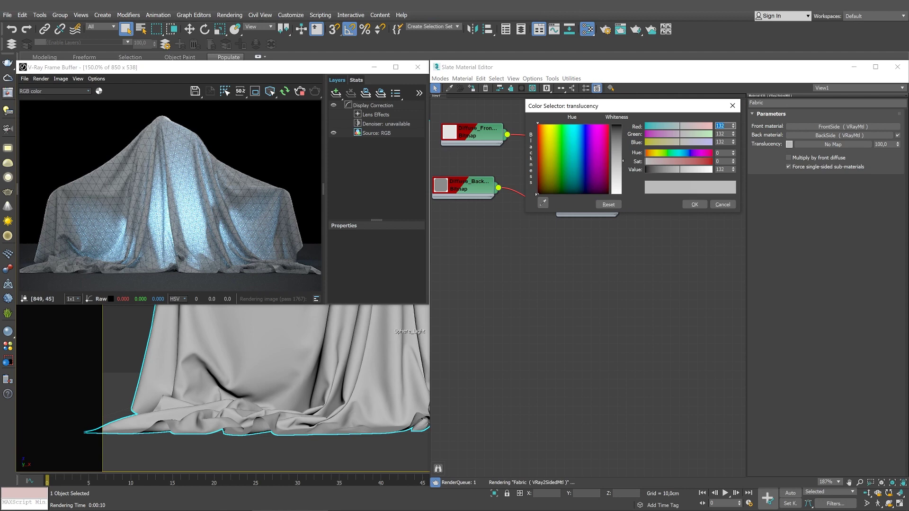
drag(623, 161, 623, 125)
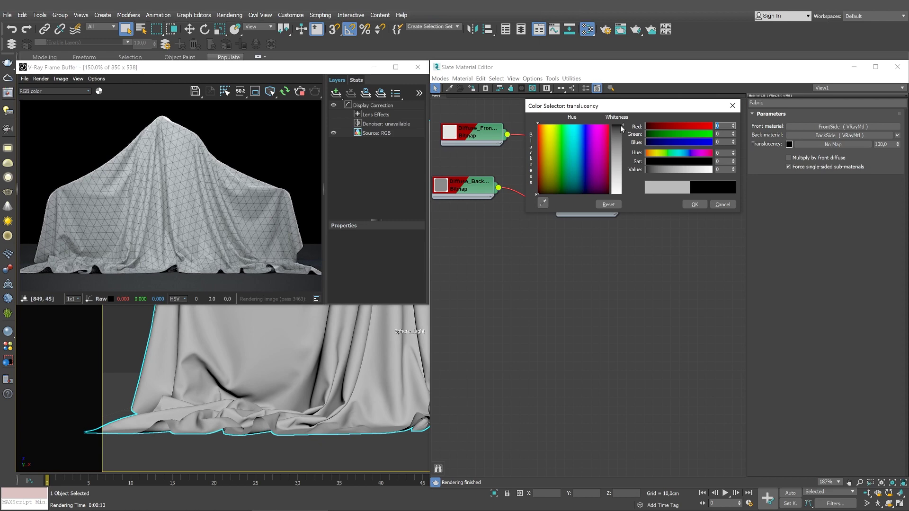
drag(620, 125, 613, 199)
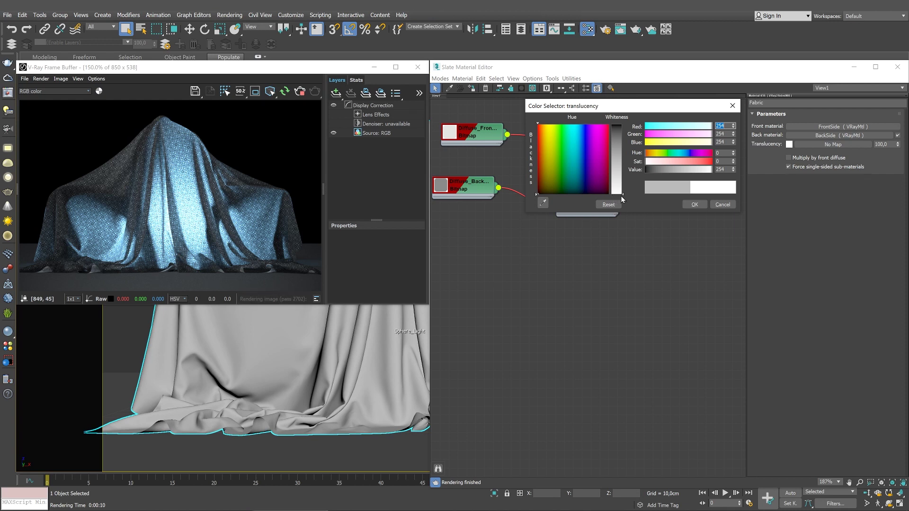
drag(622, 195, 622, 163)
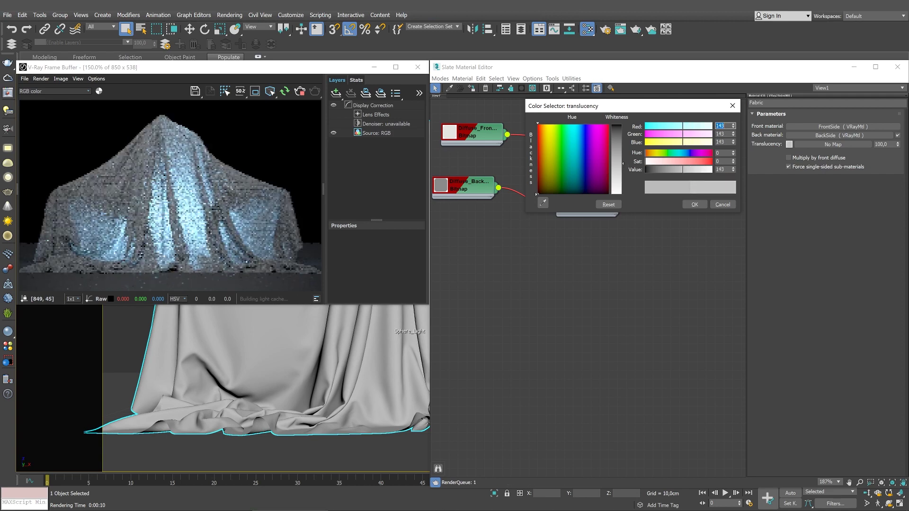
click(691, 204)
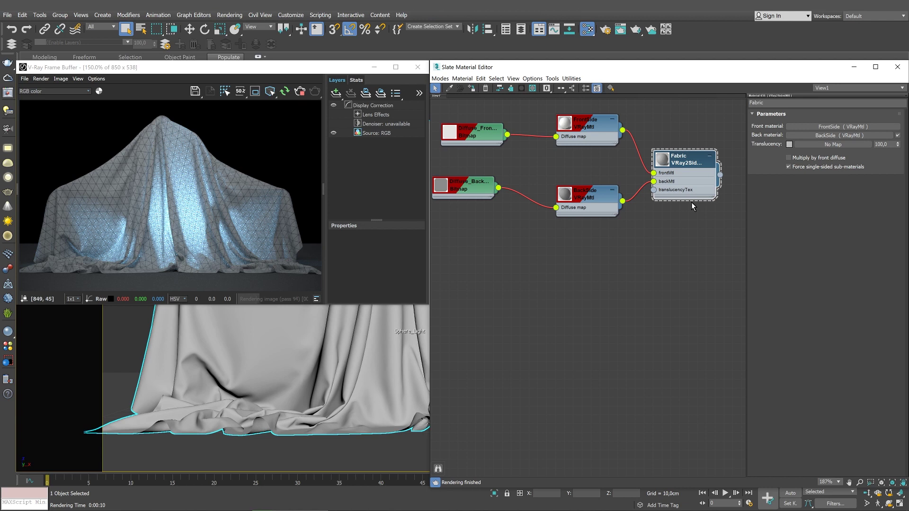